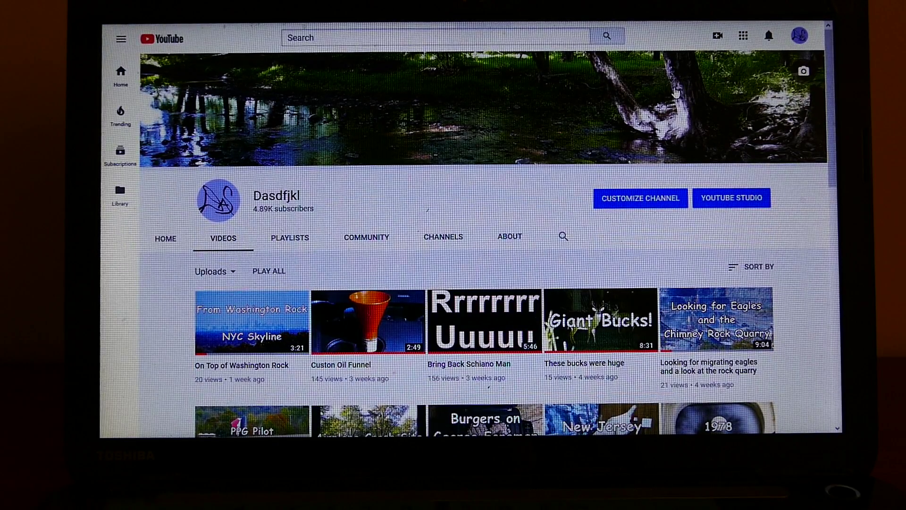
# Try the channel page's notifications and account menus, which fail to load
pyautogui.click(771, 40)
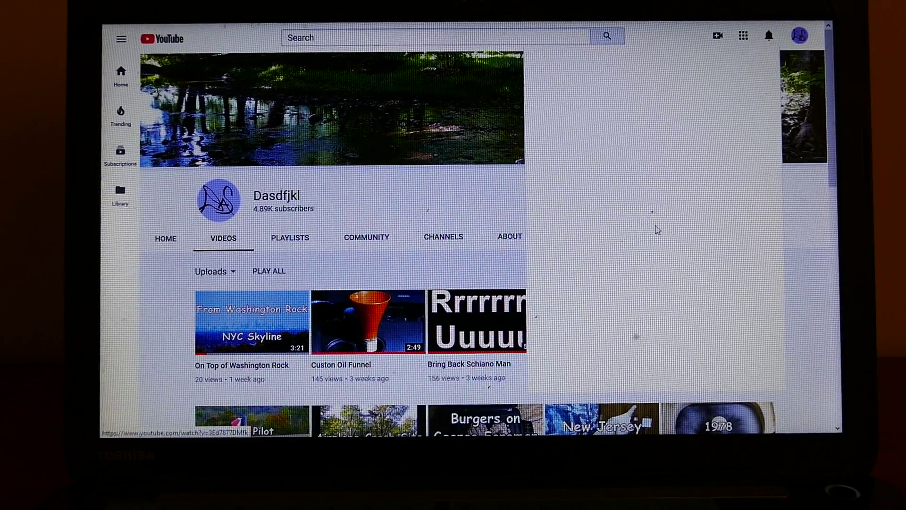
pyautogui.click(771, 37)
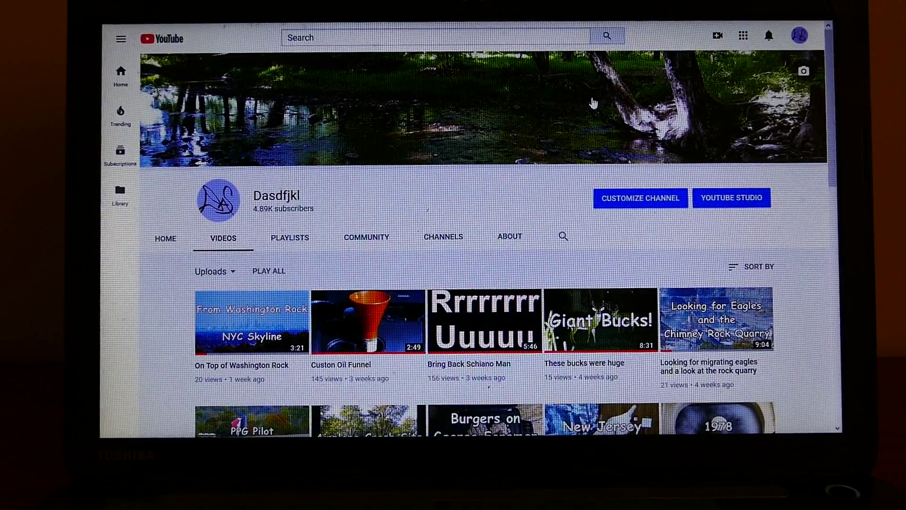
pyautogui.click(801, 37)
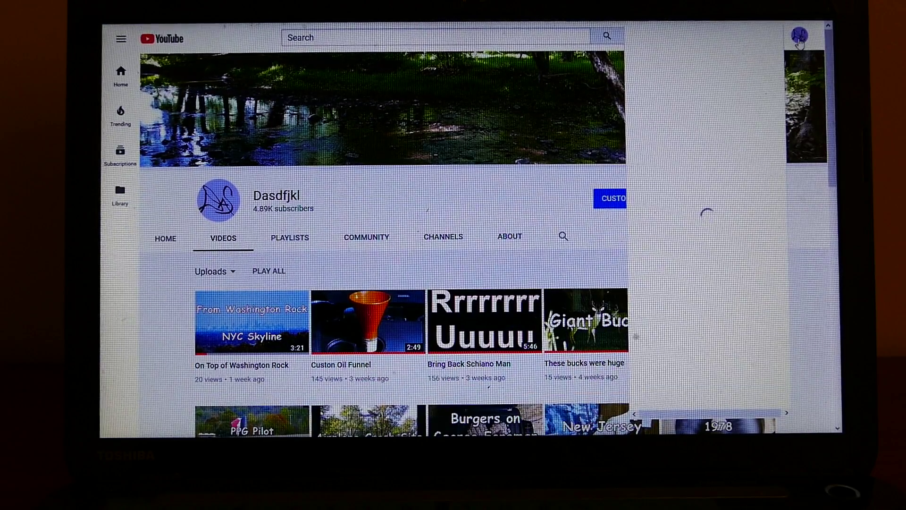
pyautogui.click(738, 190)
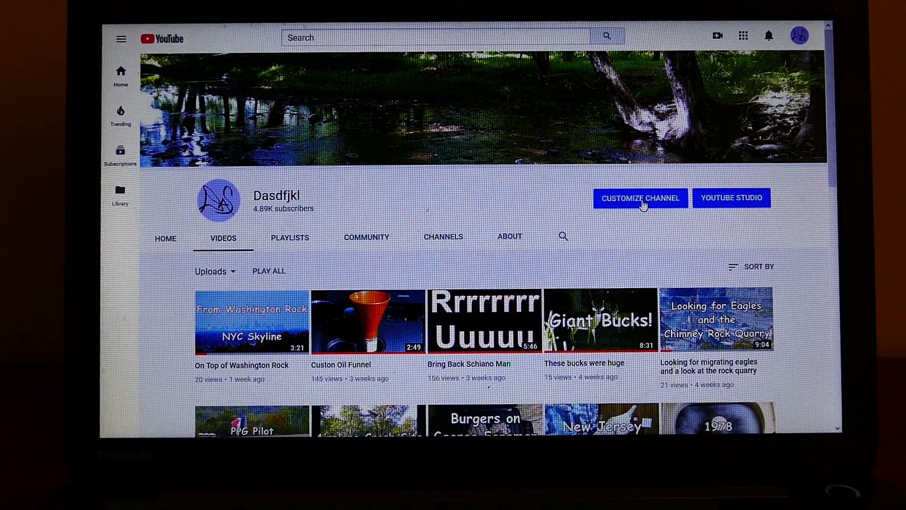
# Open channel customization, hide the guide to widen the grid, and check notifications
pyautogui.click(641, 200)
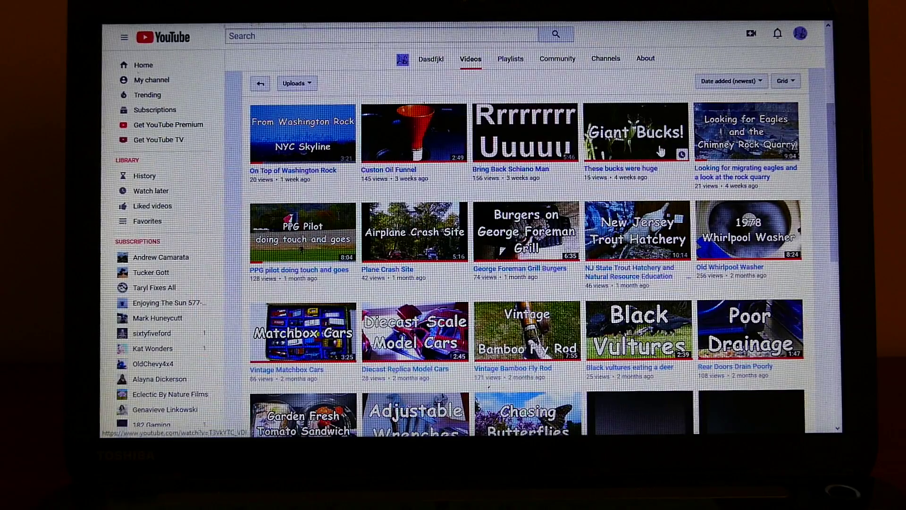
pyautogui.click(125, 38)
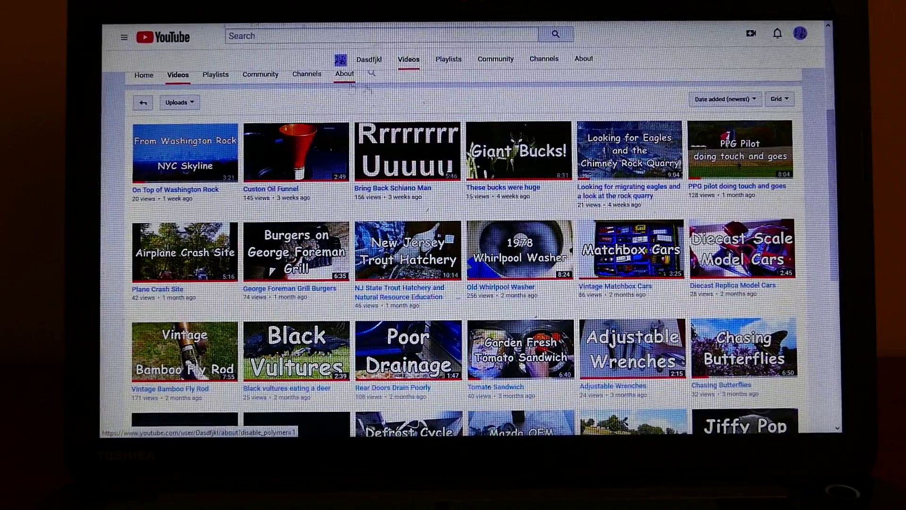
pyautogui.click(777, 34)
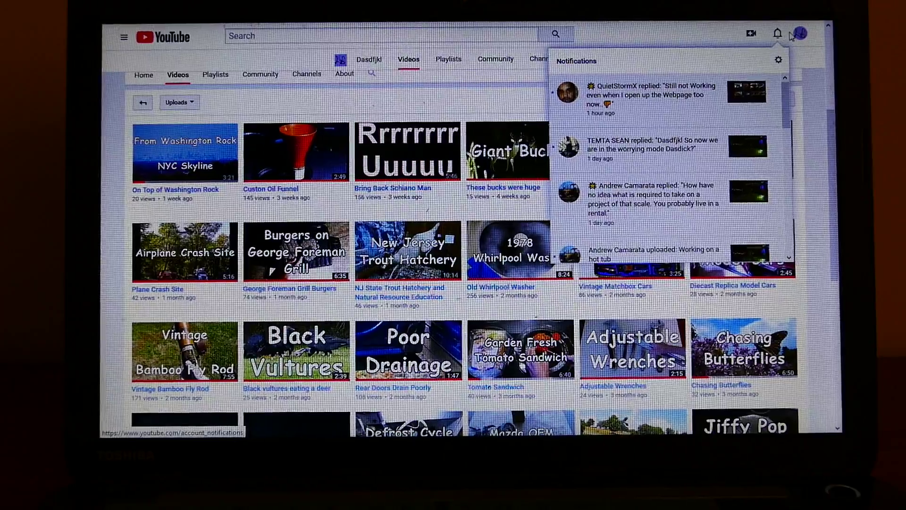
pyautogui.click(779, 37)
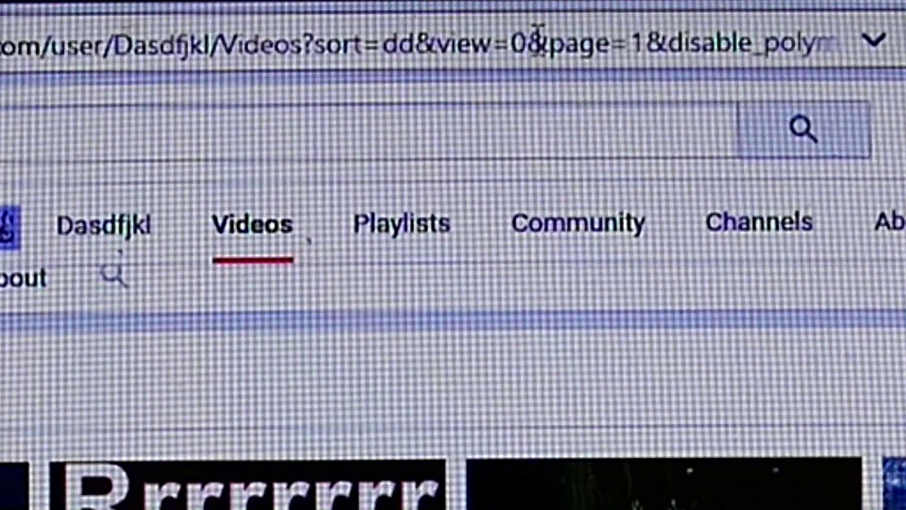
# Copy '&page=1&disable_polymer=true' from the address bar
pyautogui.doubleClick(539, 42)
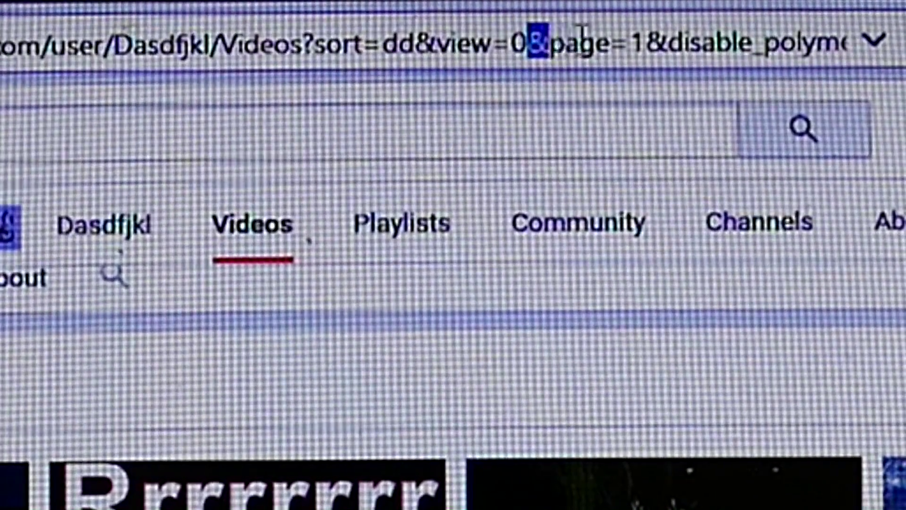
pyautogui.moveTo(540, 43); pyautogui.dragTo(723, 39)
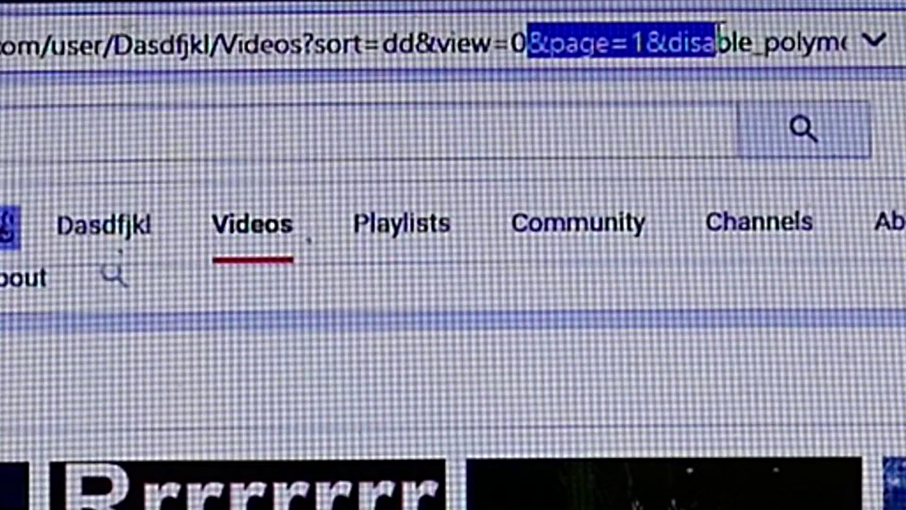
pyautogui.moveTo(726, 35); pyautogui.dragTo(856, 36)
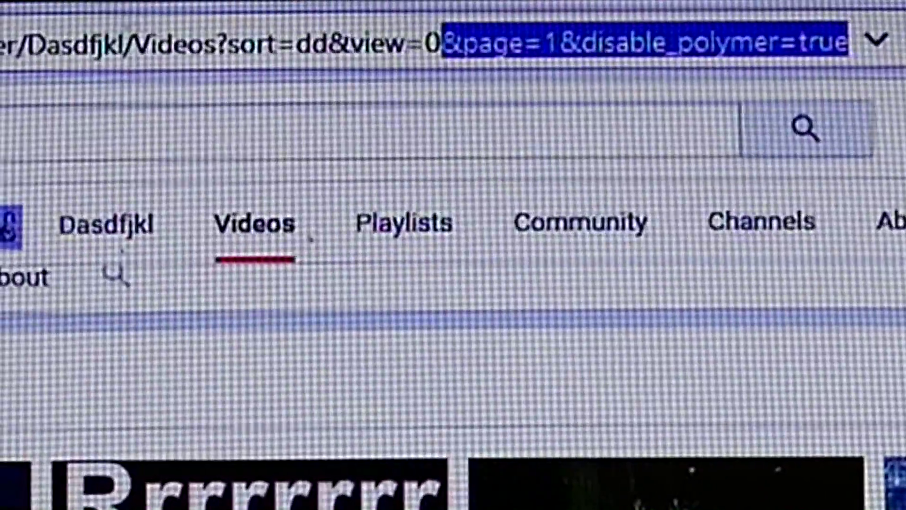
pyautogui.hotkey('ctrl', 'shift', 'b')
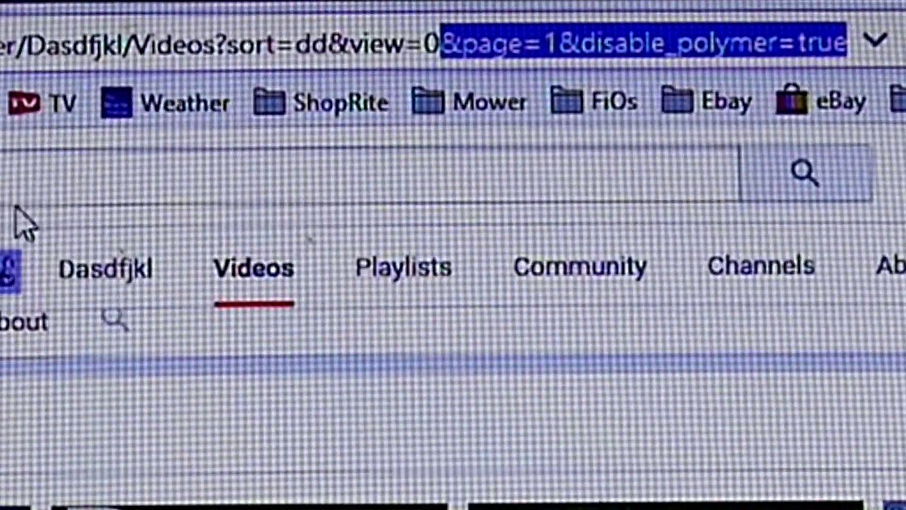
# Open the hot tub video (watch?v=YwxwzbxbJQE) from recently visited pages
pyautogui.click(21, 223)
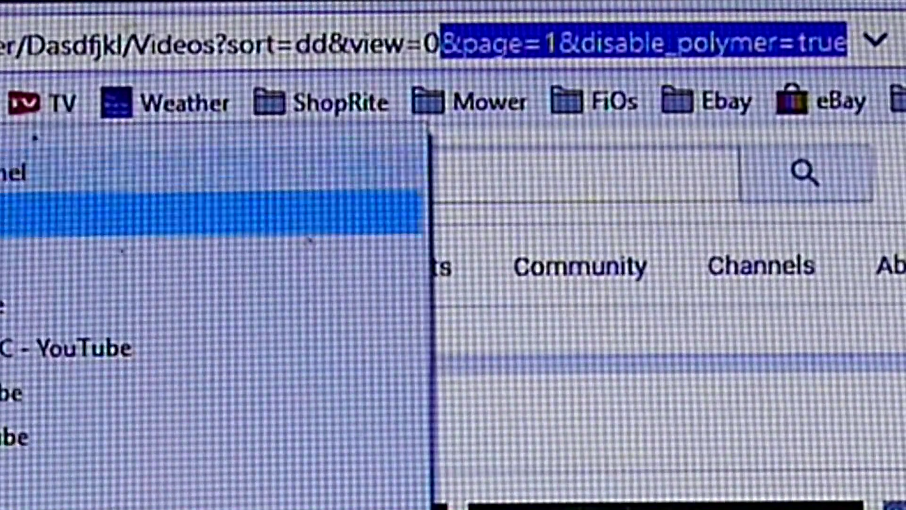
pyautogui.press('Down')
pyautogui.press('Down')
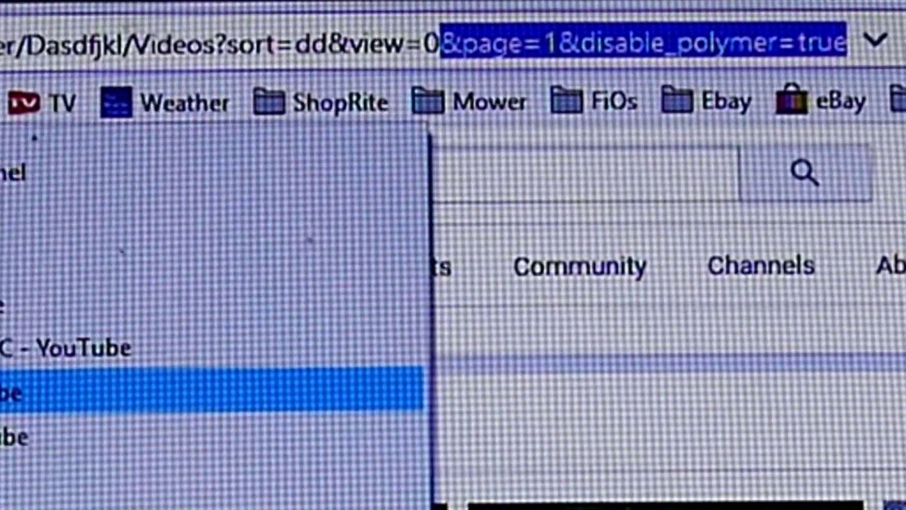
pyautogui.press('Return')
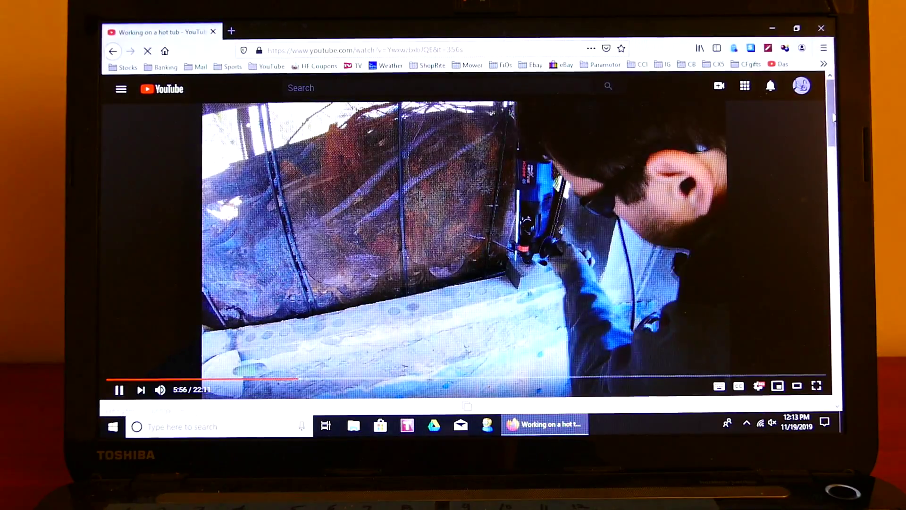
pyautogui.scroll(-4, 453, 248)
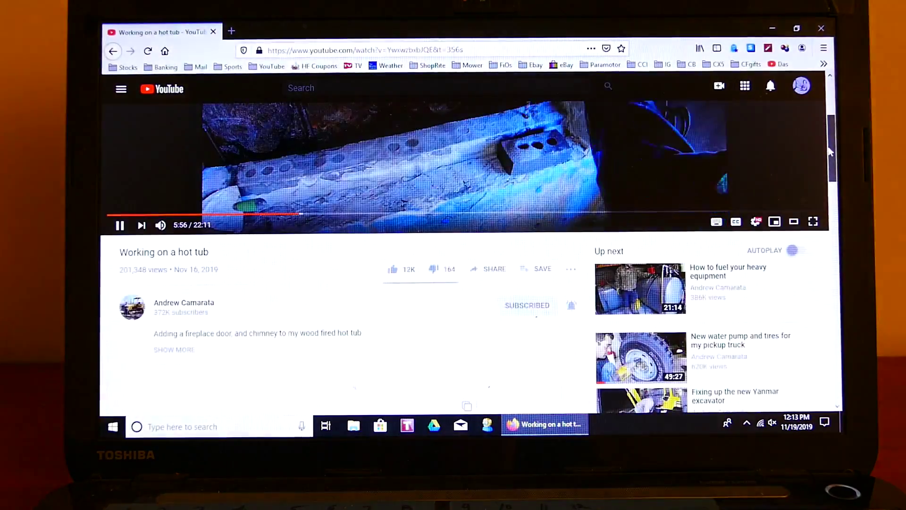
pyautogui.scroll(-3, 453, 248)
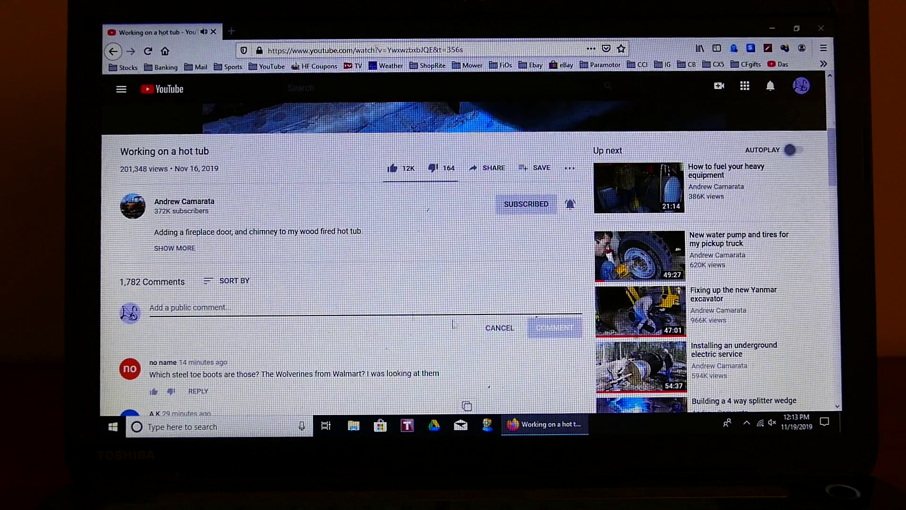
# Try the comment box on 'Working on a hot tub', then select the page address
pyautogui.click(552, 330)
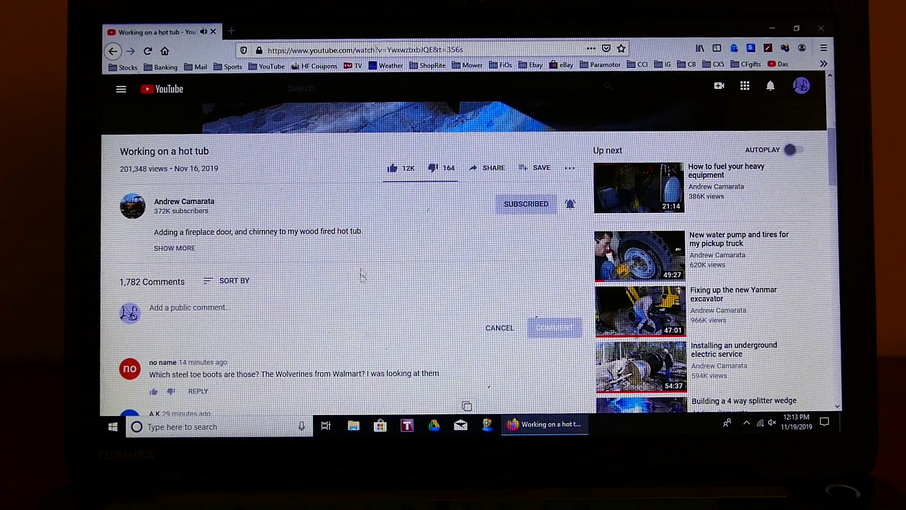
pyautogui.click(435, 49)
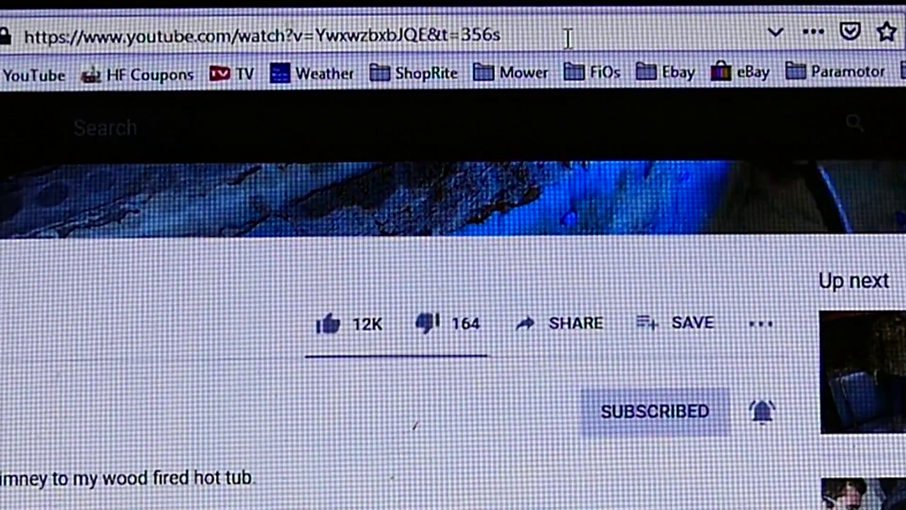
# Paste '&page=1&disable_polymer=true' onto the end of the hot tub video's address
pyautogui.write('&page=1&disable_polymer=true')
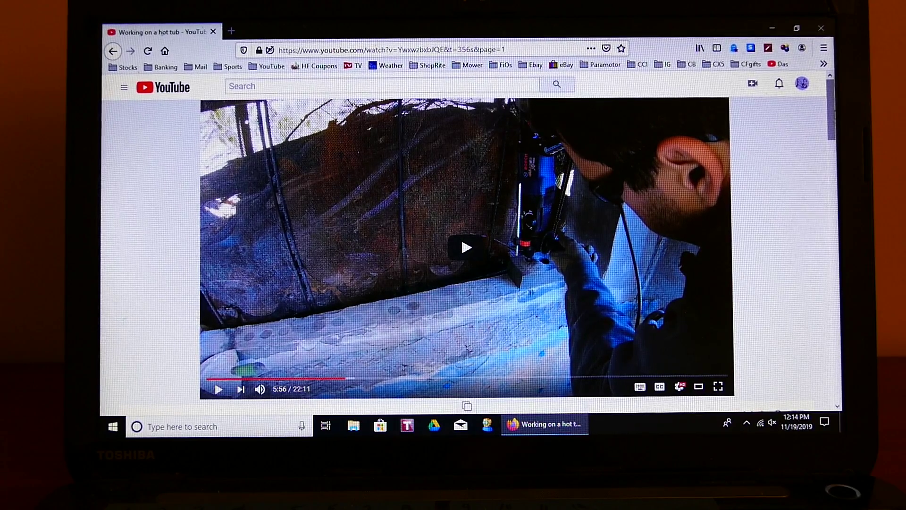
pyautogui.moveTo(831, 110); pyautogui.dragTo(832, 161)
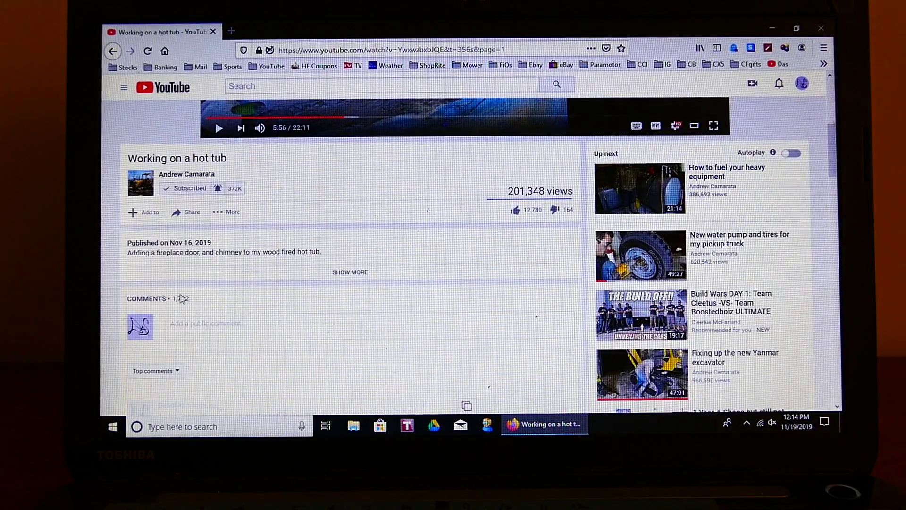
# Open the classic page's 'Add a public comment…' box for writing
pyautogui.click(227, 328)
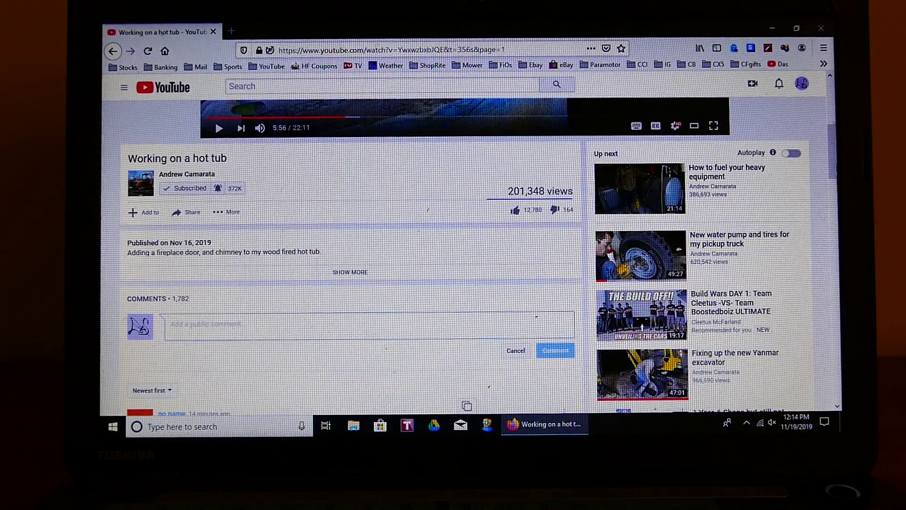
pyautogui.moveTo(832, 146); pyautogui.dragTo(832, 231)
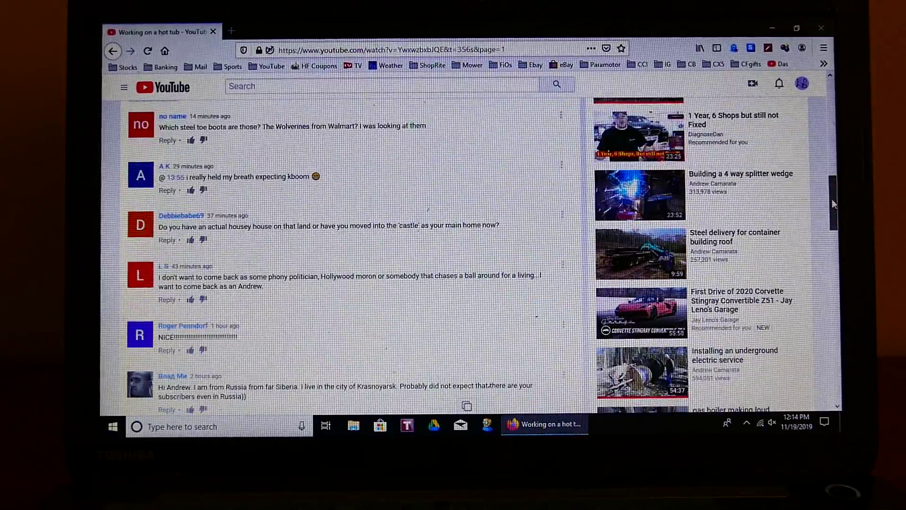
pyautogui.moveTo(832, 231)
pyautogui.mouseDown()
pyautogui.moveTo(834, 294)
pyautogui.moveTo(832, 103)
pyautogui.mouseUp()
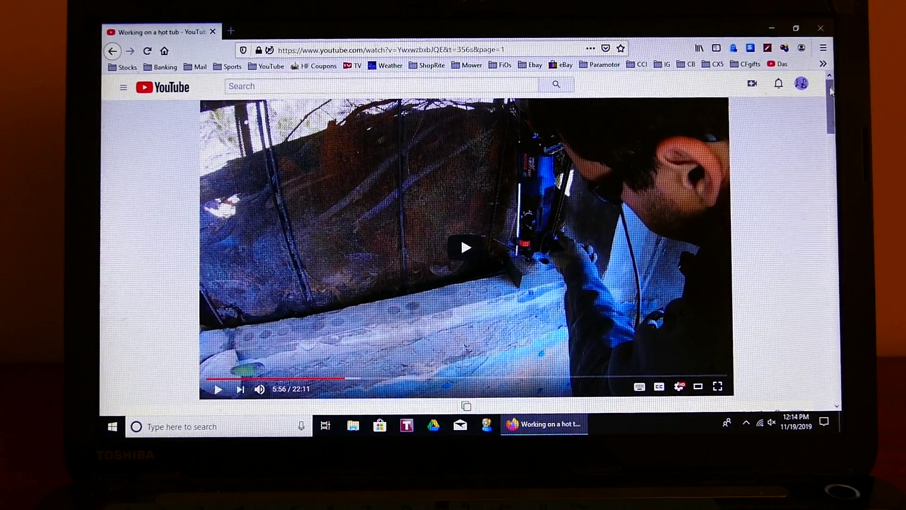
pyautogui.moveTo(830, 92)
pyautogui.mouseDown()
pyautogui.moveTo(830, 118)
pyautogui.moveTo(831, 89)
pyautogui.mouseUp()
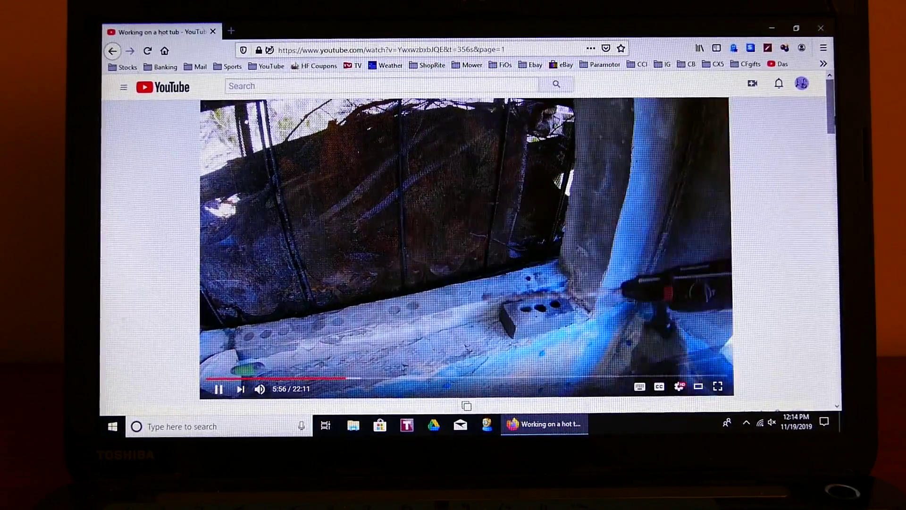
pyautogui.scroll(-5, 453, 247)
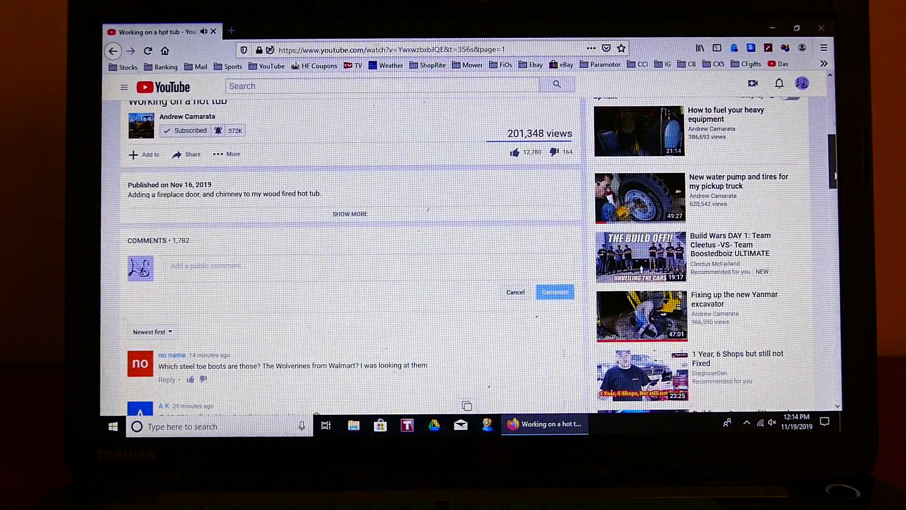
pyautogui.scroll(-1, 453, 248)
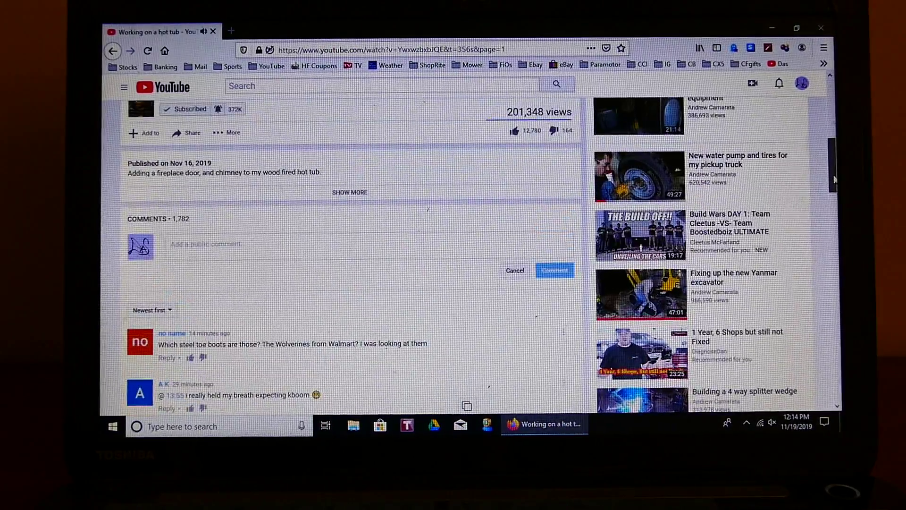
pyautogui.moveTo(834, 179); pyautogui.dragTo(830, 76)
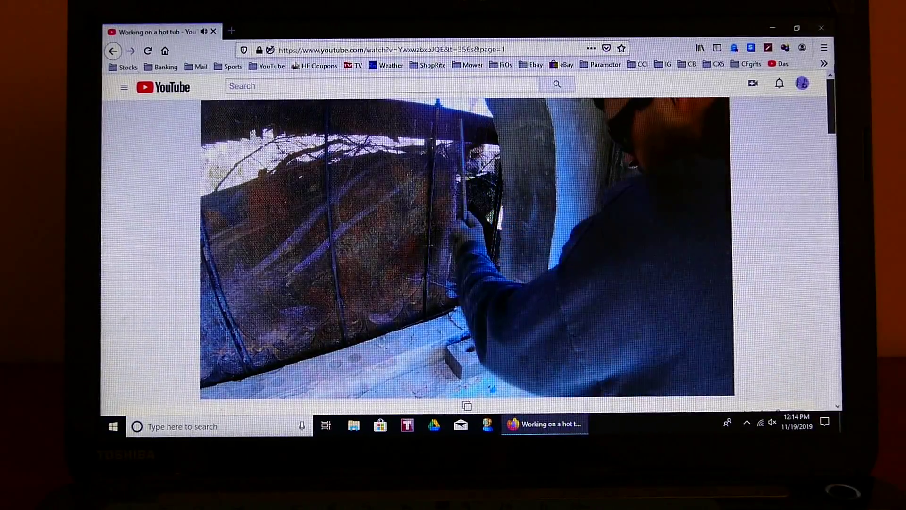